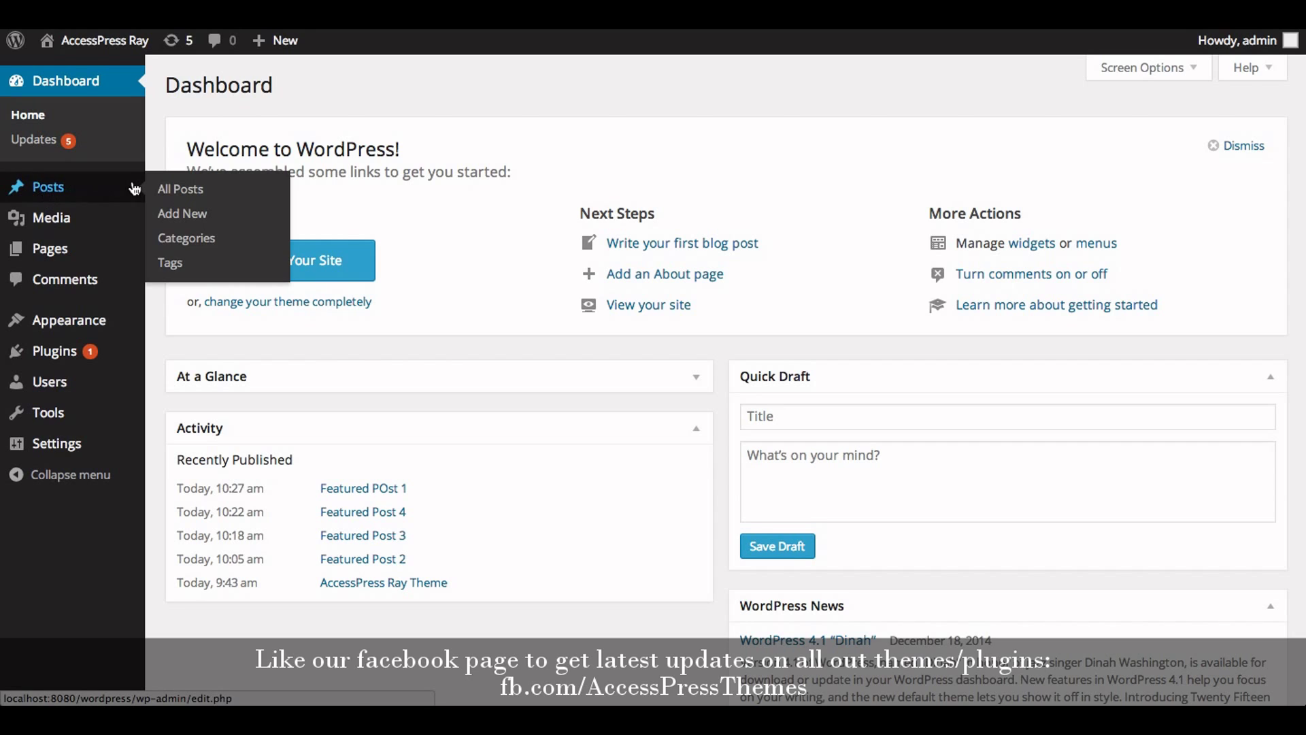
Add a post category named 'Testimonials' with slug testimonials
{"action": "left_click", "coordinate": [187, 238]}
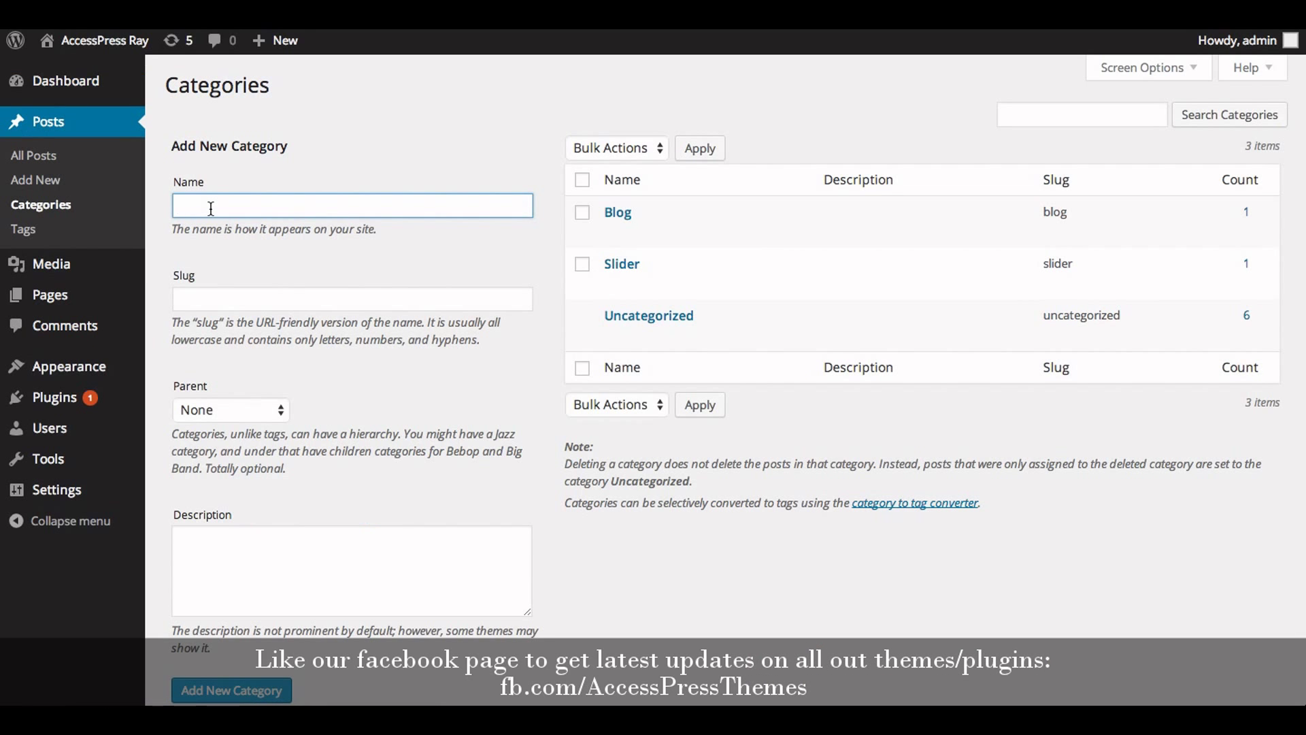
{"action": "type", "text": "Testim"}
{"action": "type", "text": "i"}
{"action": "key", "text": "BackSpace"}
{"action": "type", "text": "onials"}
{"action": "scroll", "coordinate": [208, 547], "scroll_direction": "down", "scroll_amount": 2}
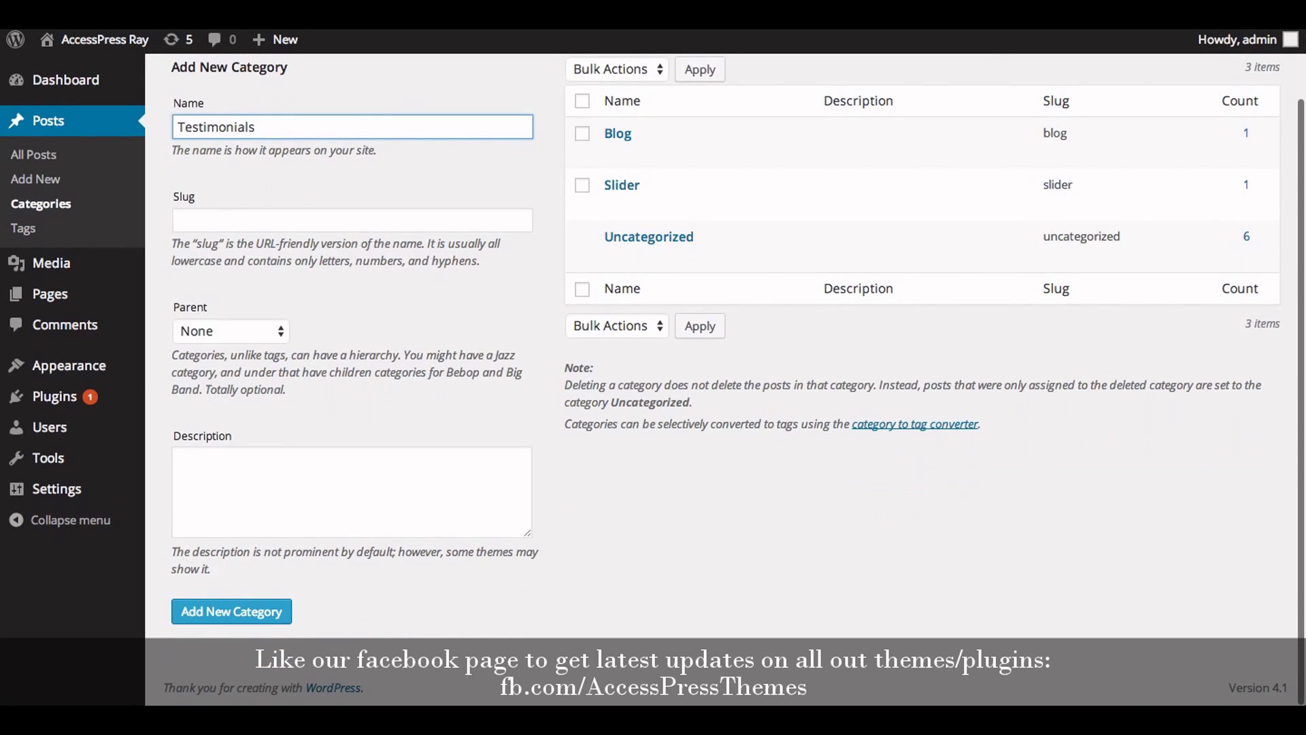
{"action": "left_click", "coordinate": [215, 618]}
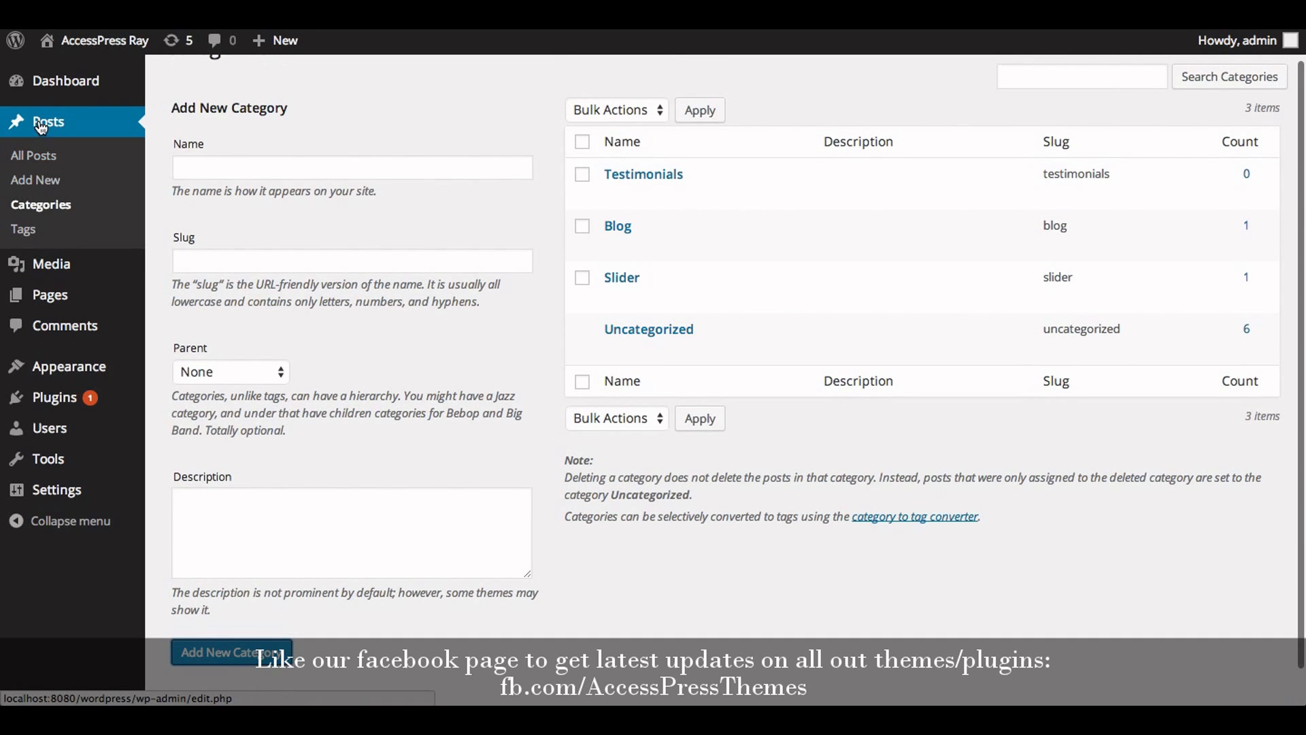
Title a new post 'Jonathan' and paste the customer-service review as its body
{"action": "left_click", "coordinate": [39, 181]}
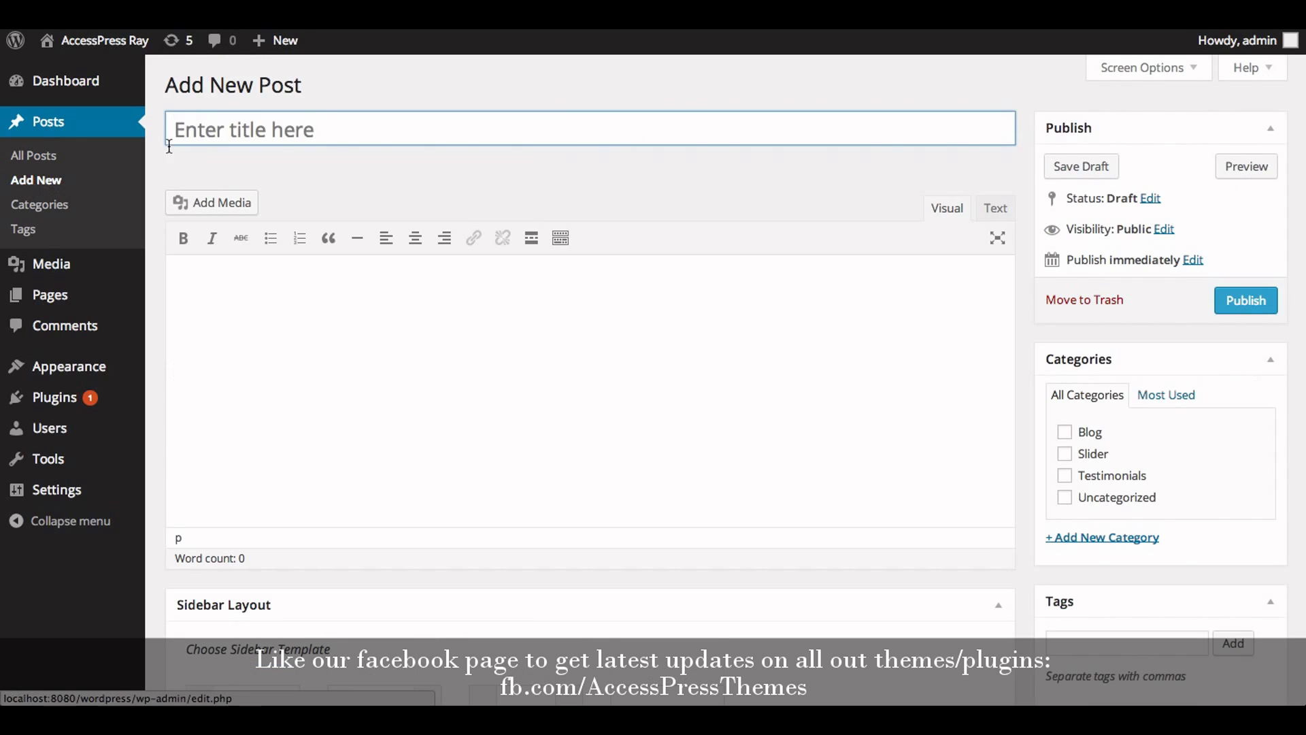
{"action": "left_click", "coordinate": [239, 127]}
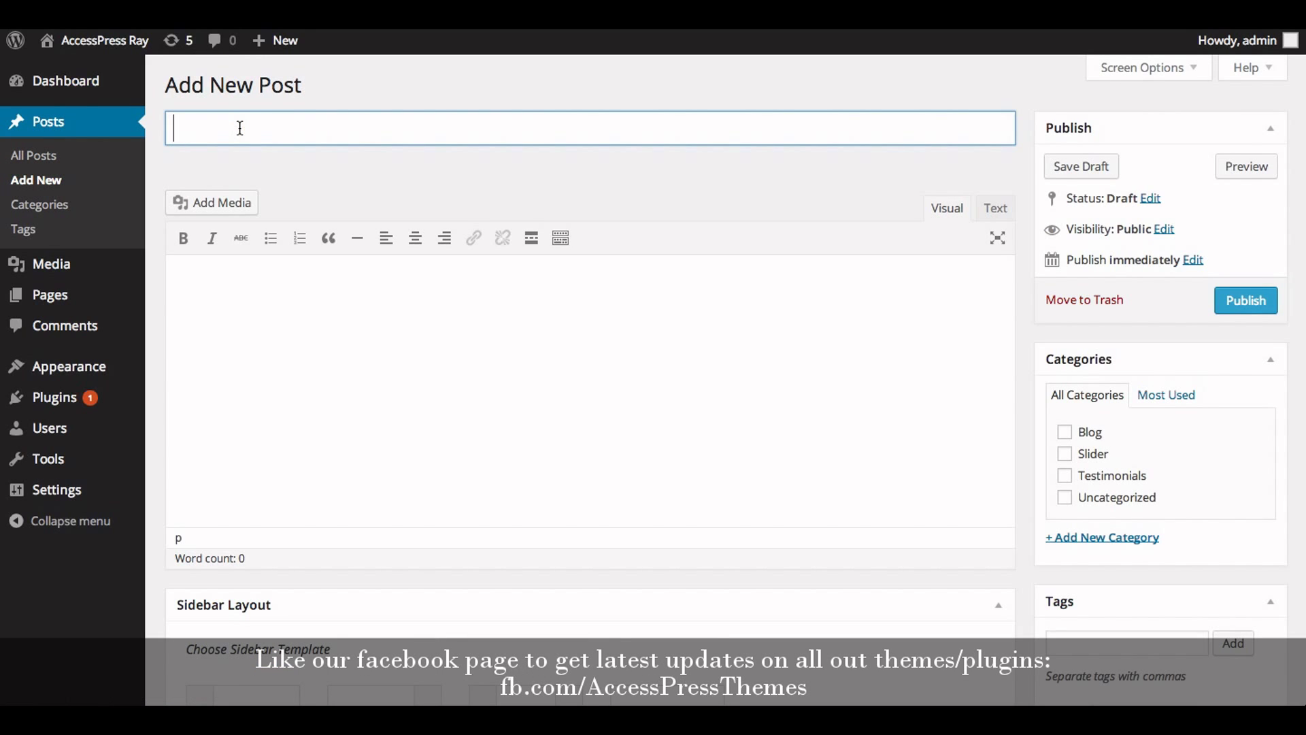
{"action": "type", "text": "Jo"}
{"action": "type", "text": "nathan"}
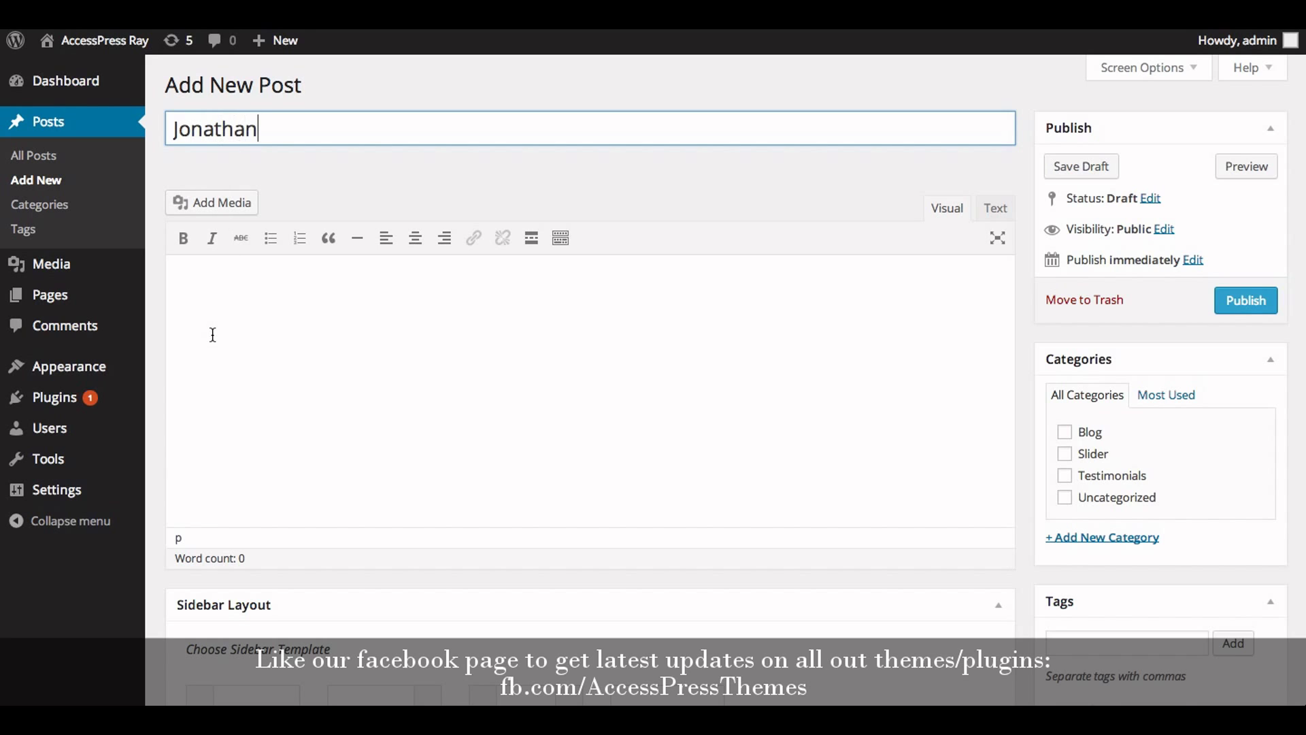
{"action": "left_click", "coordinate": [212, 335]}
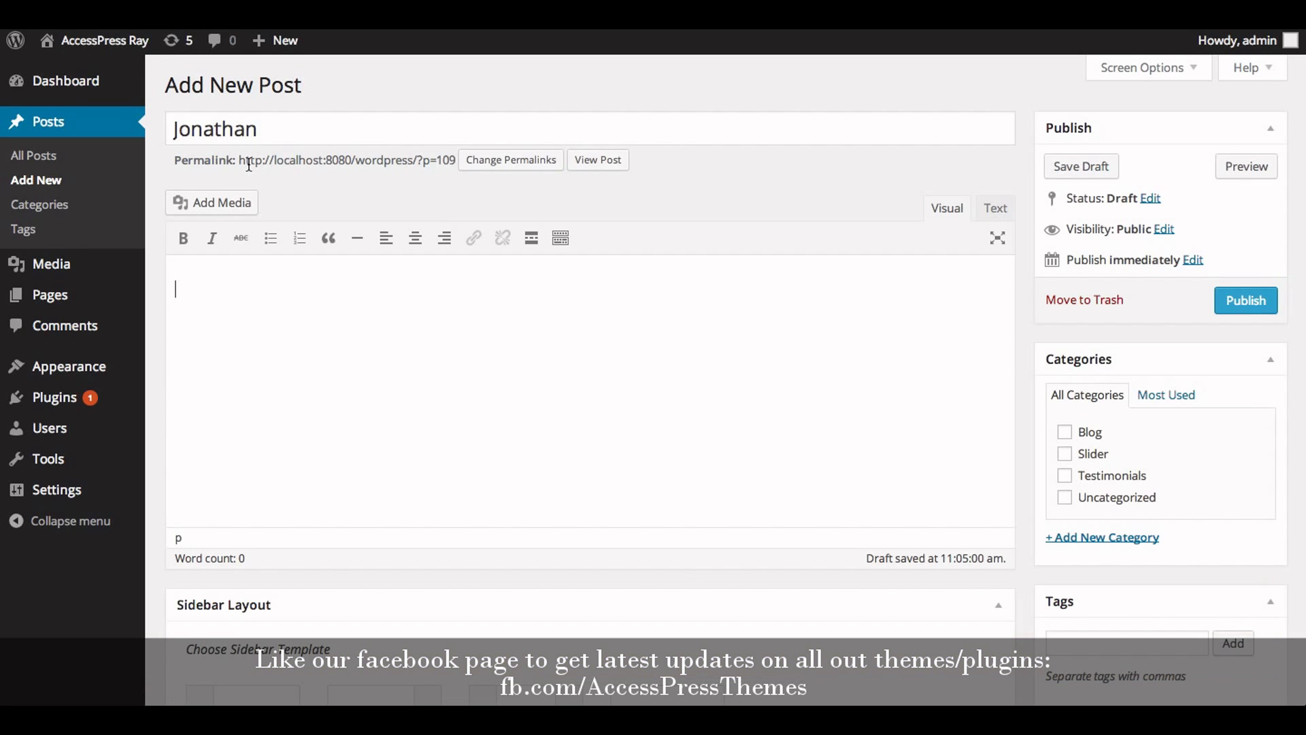
{"action": "type", "text": "Great Customer service and technical assistance!!! The template is really good and nice, definitely worth going PRO"}
{"action": "scroll", "coordinate": [512, 329], "scroll_direction": "down", "scroll_amount": 5}
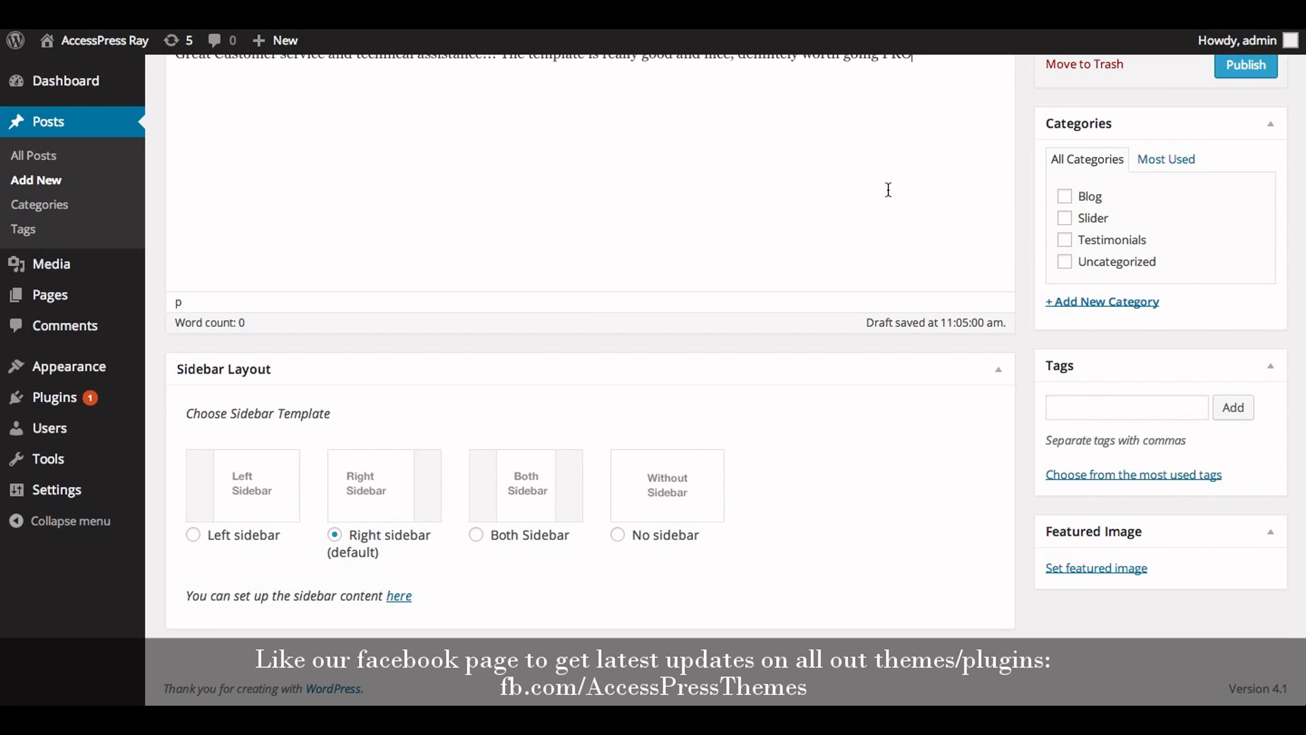
{"action": "scroll", "coordinate": [888, 190], "scroll_direction": "up", "scroll_amount": 2}
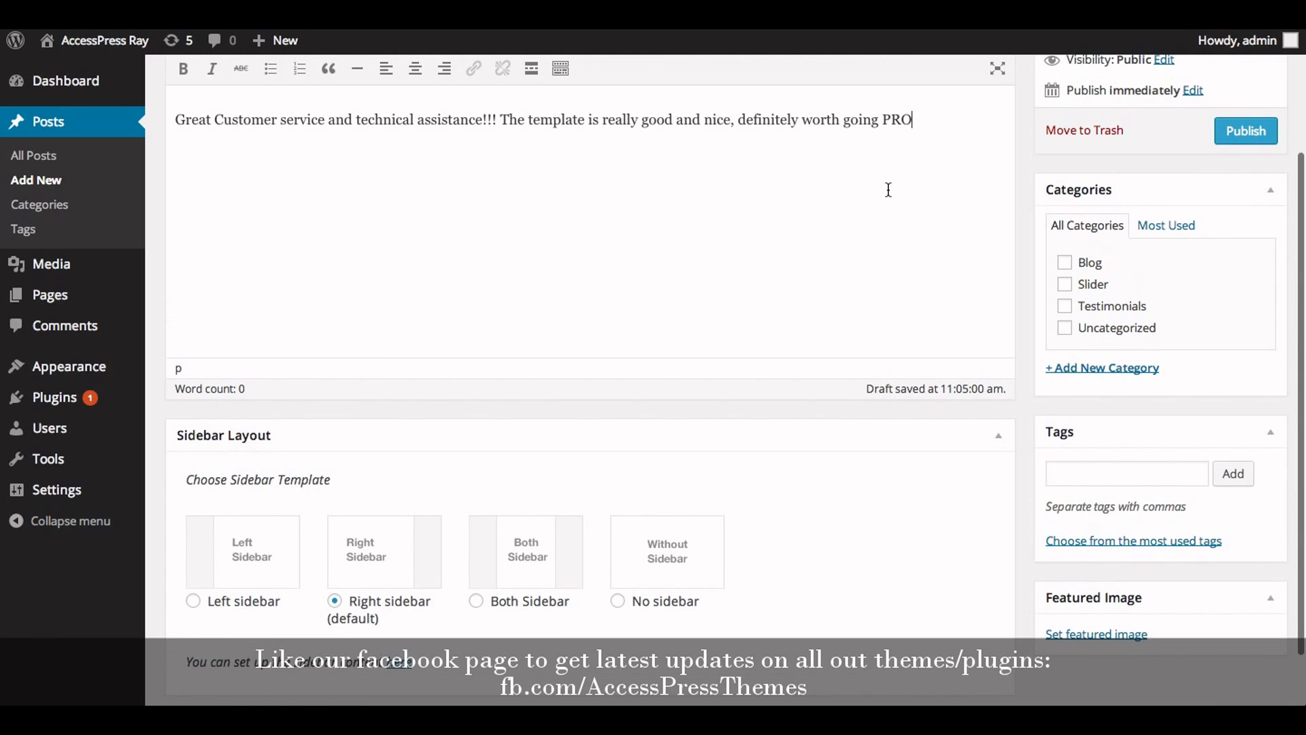
File the Jonathan post under Testimonials, give it the airplane cabin featured image, and publish
{"action": "left_click", "coordinate": [1068, 309]}
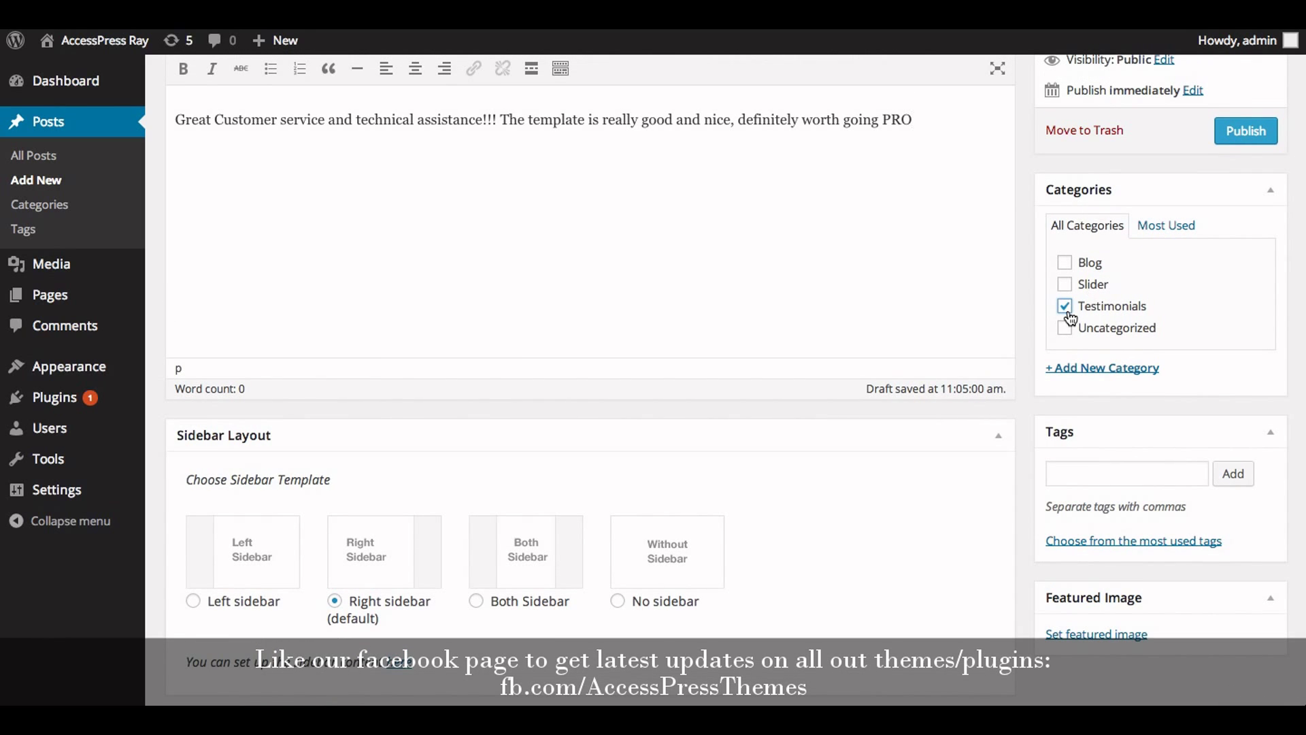
{"action": "scroll", "coordinate": [926, 292], "scroll_direction": "down", "scroll_amount": 2}
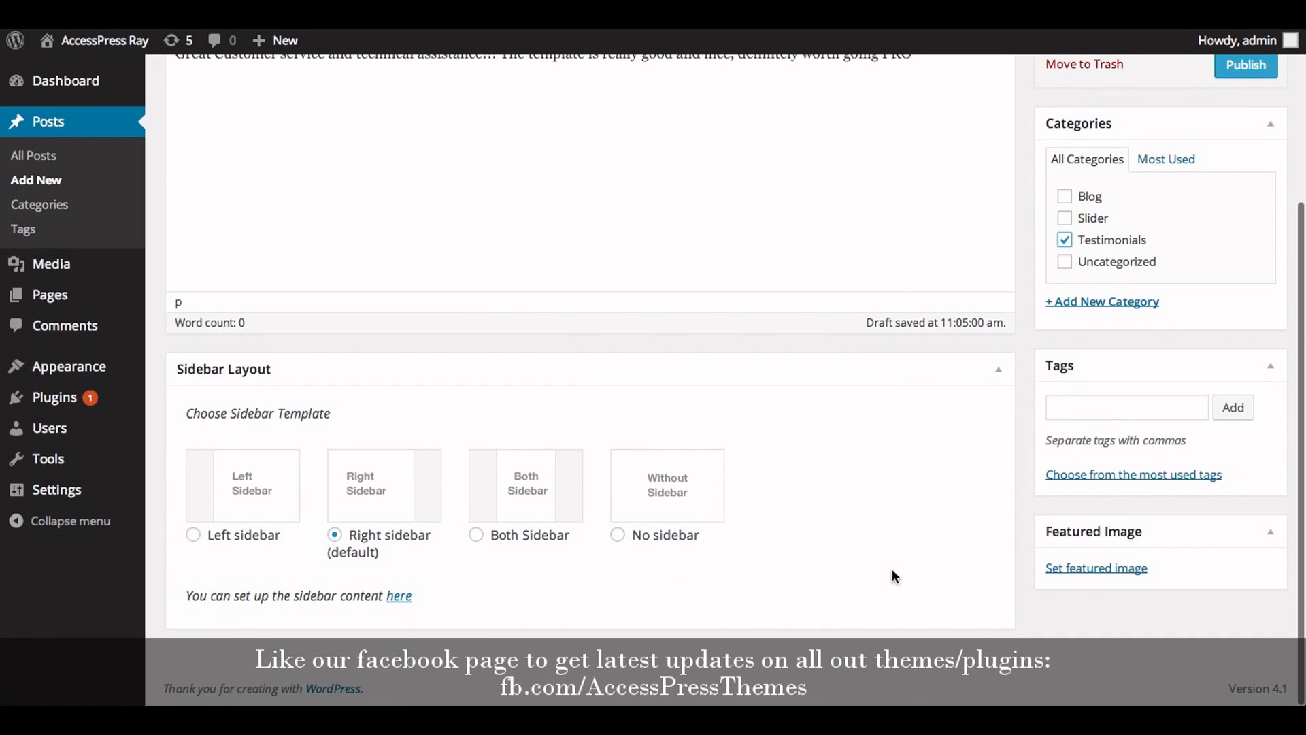
{"action": "left_click", "coordinate": [1083, 569]}
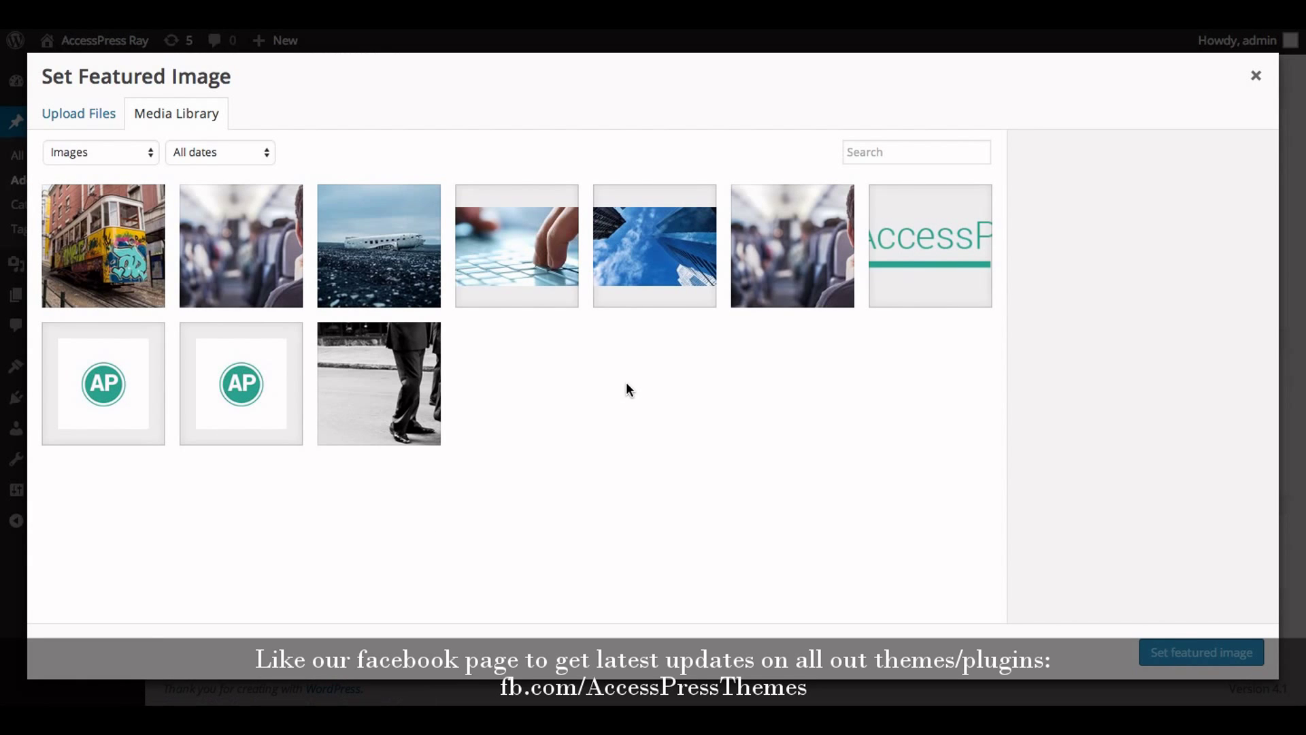
{"action": "left_click", "coordinate": [767, 274]}
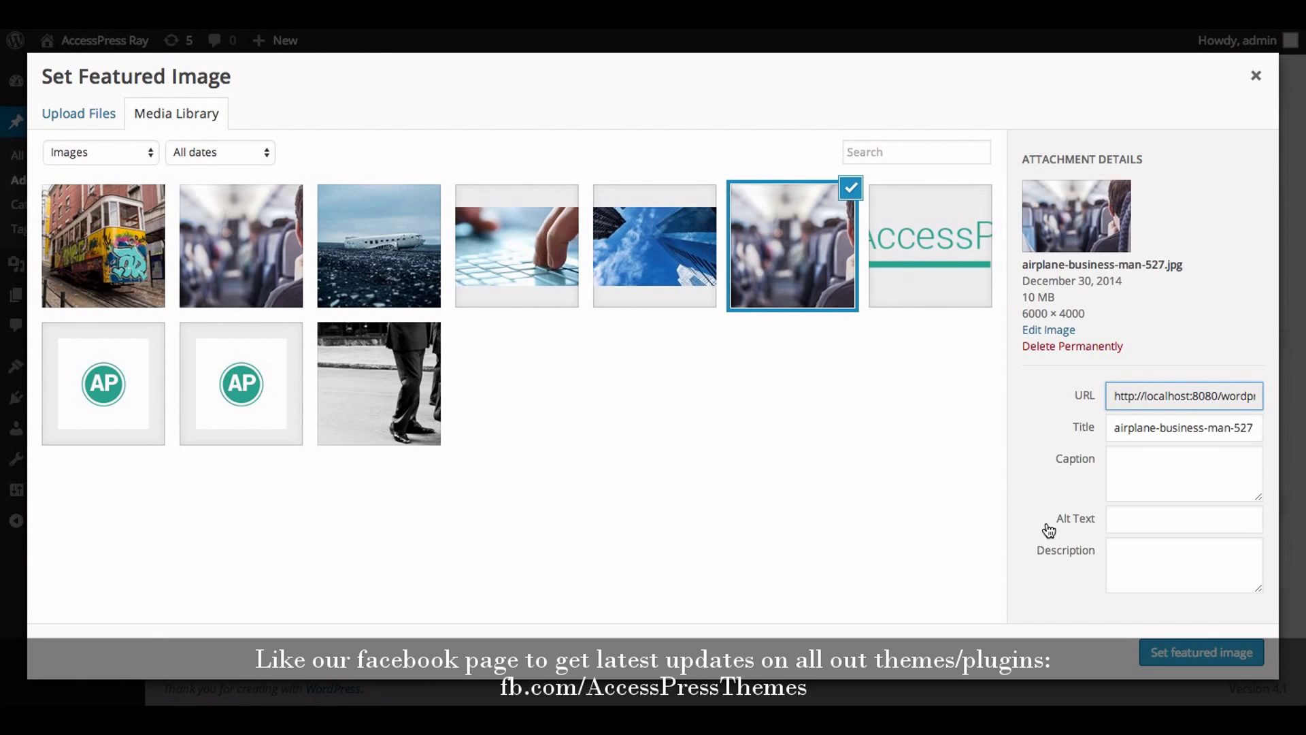
{"action": "left_click", "coordinate": [1151, 662]}
{"action": "scroll", "coordinate": [657, 219], "scroll_direction": "up", "scroll_amount": 5}
{"action": "scroll", "coordinate": [656, 225], "scroll_direction": "up", "scroll_amount": 2}
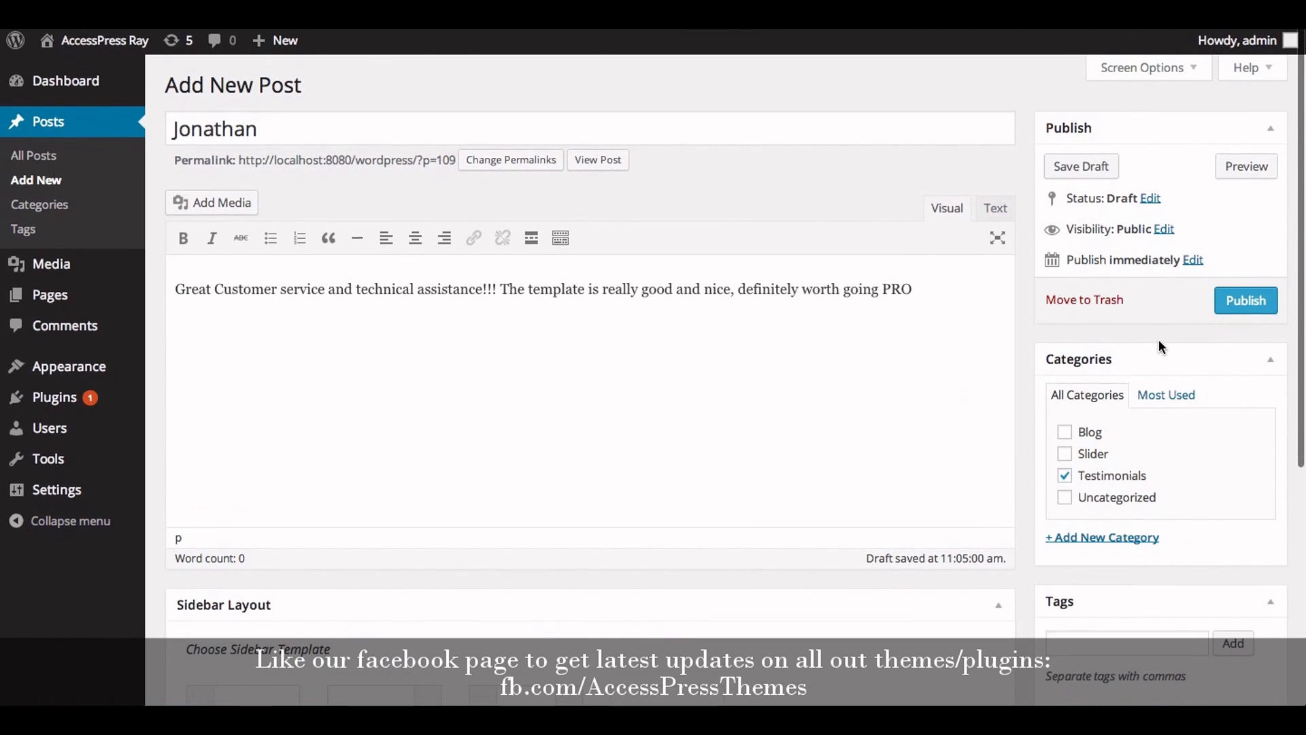
{"action": "left_click", "coordinate": [1246, 303]}
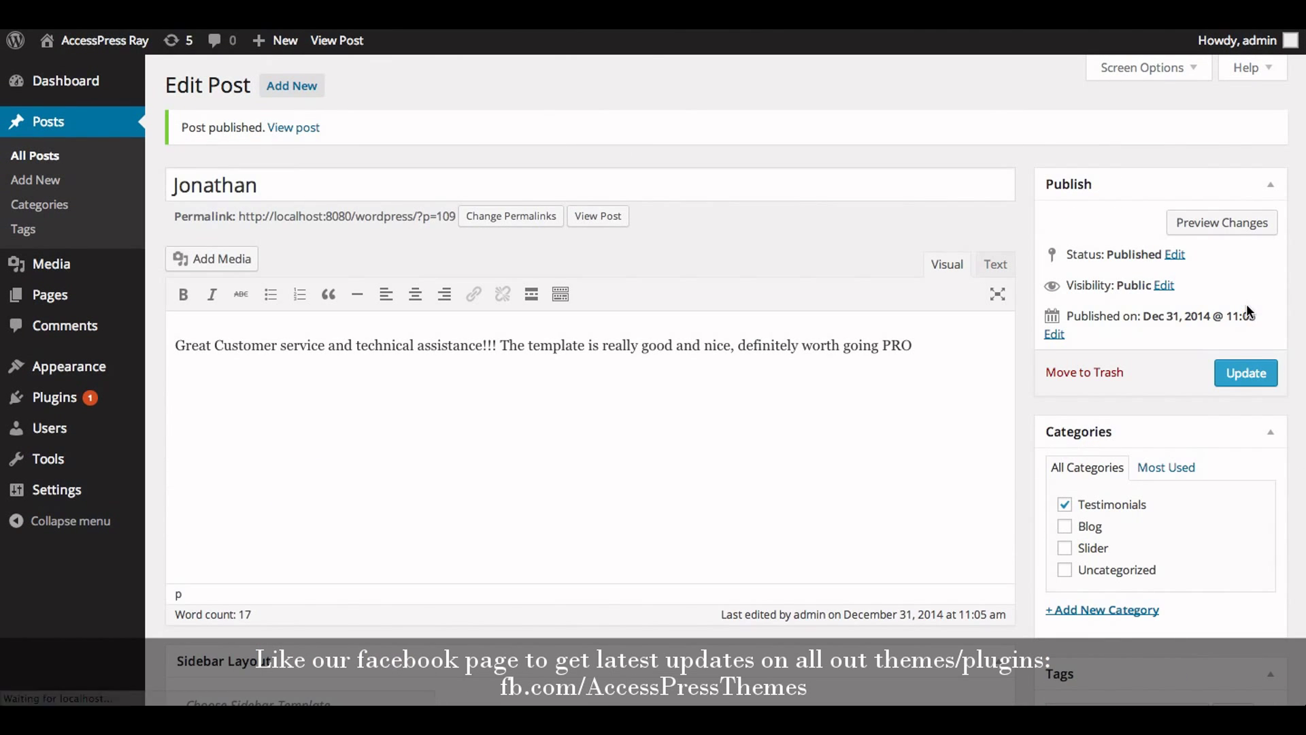
{"action": "mouse_move", "coordinate": [68, 366]}
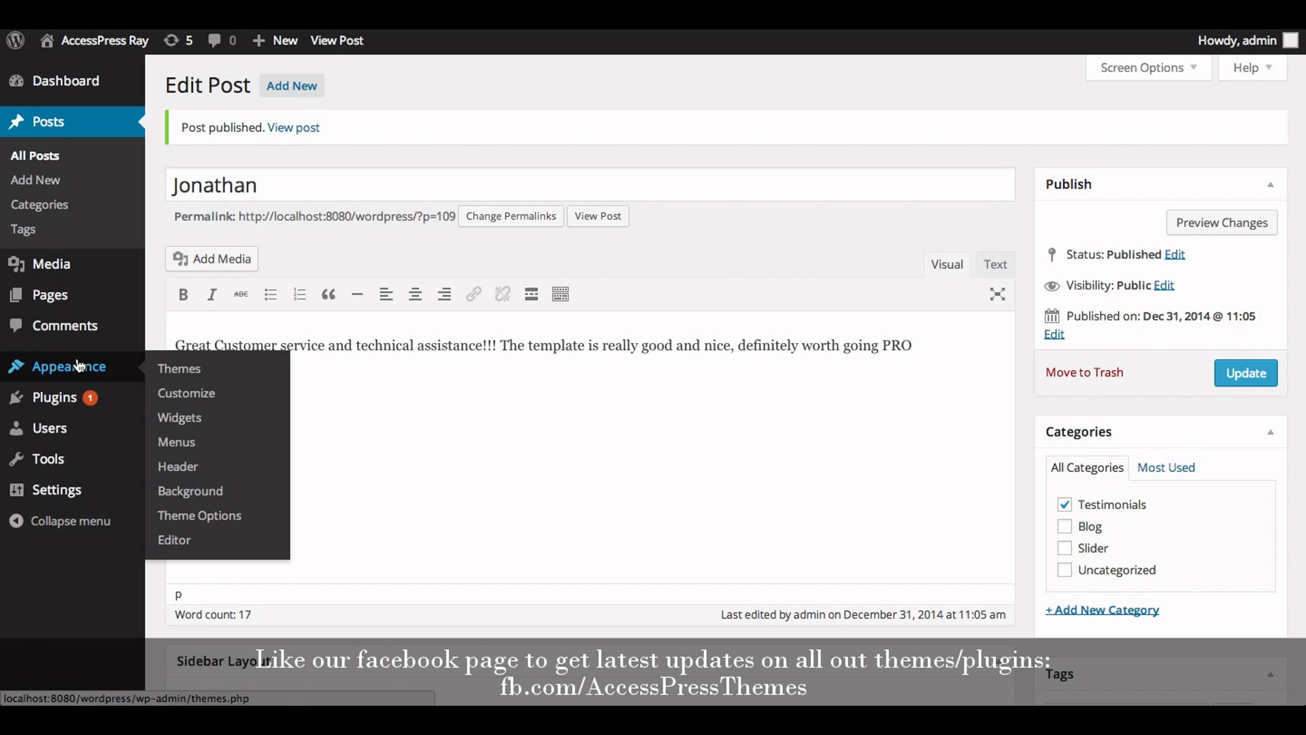
Set the AccessPress Ray testimonials category to Testimonials and save the theme options
{"action": "left_click", "coordinate": [207, 518]}
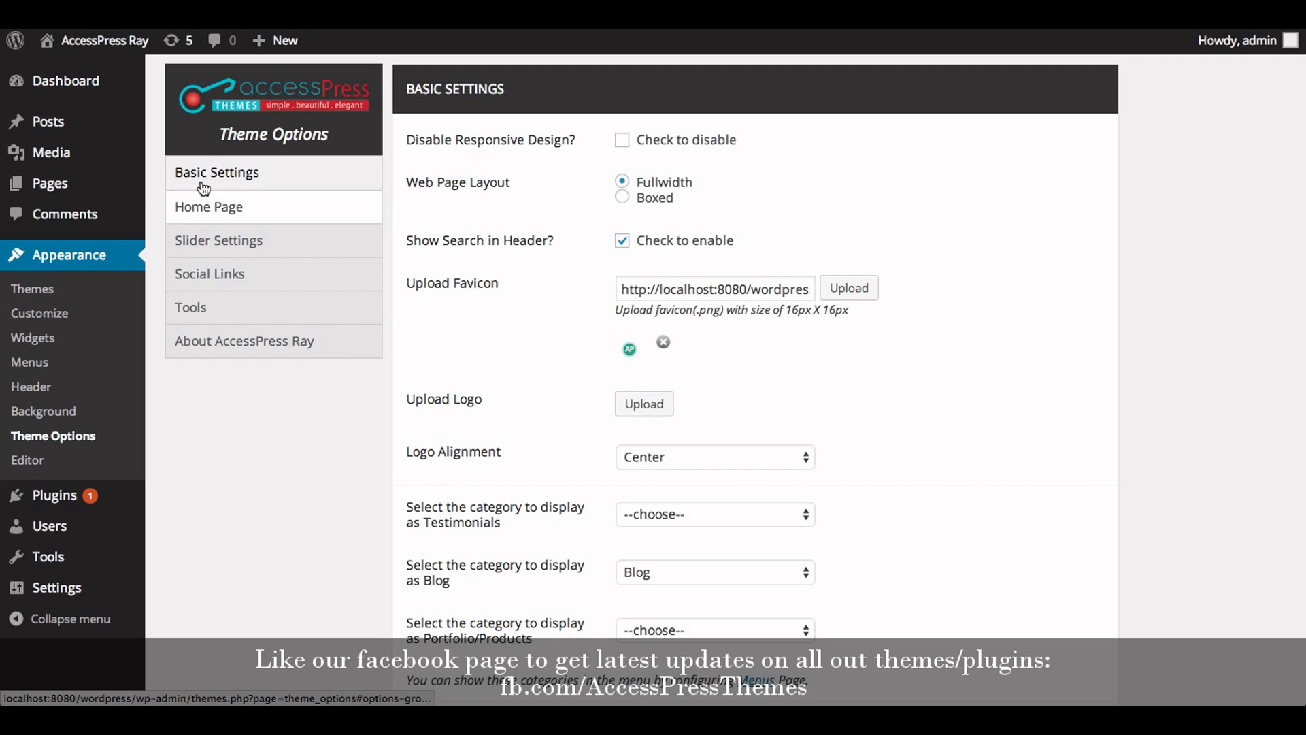
{"action": "left_click", "coordinate": [210, 175]}
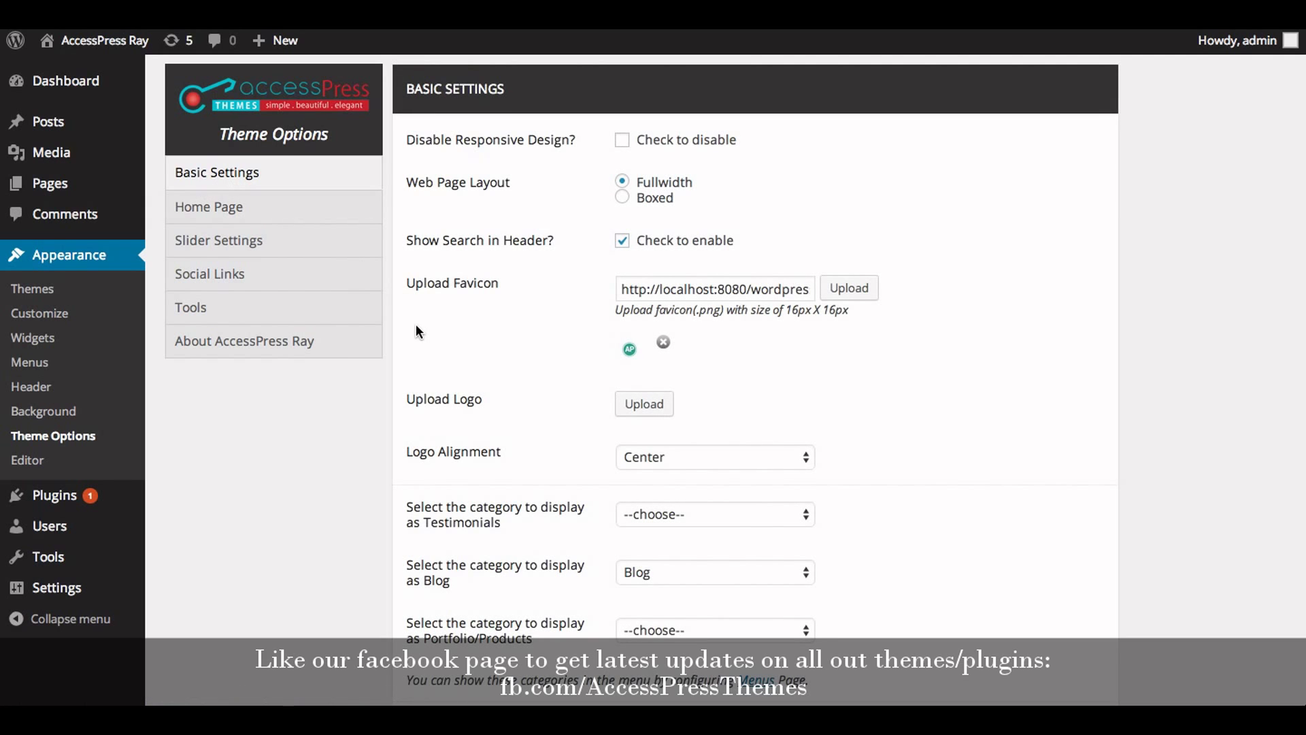
{"action": "scroll", "coordinate": [415, 324], "scroll_direction": "down", "scroll_amount": 2}
{"action": "scroll", "coordinate": [415, 324], "scroll_direction": "down", "scroll_amount": 1}
{"action": "scroll", "coordinate": [415, 324], "scroll_direction": "down", "scroll_amount": 1}
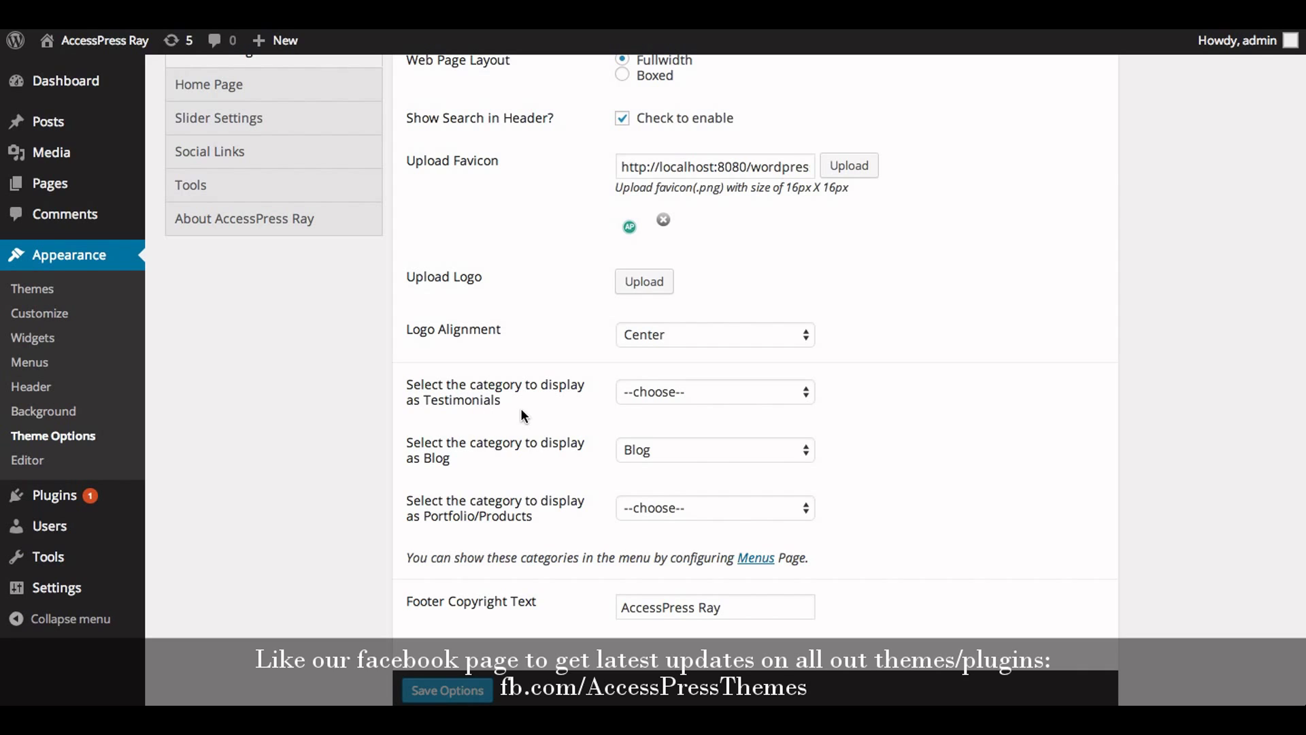
{"action": "left_click", "coordinate": [639, 397]}
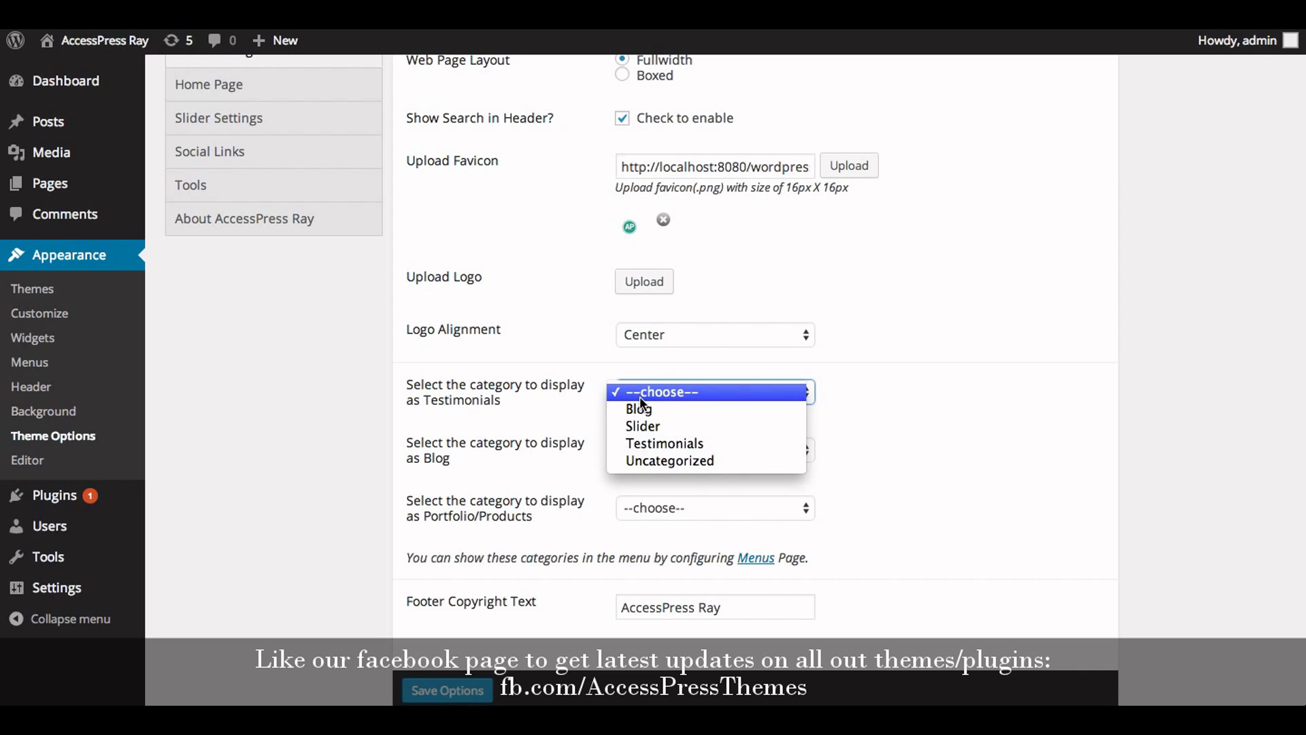
{"action": "left_click", "coordinate": [636, 444]}
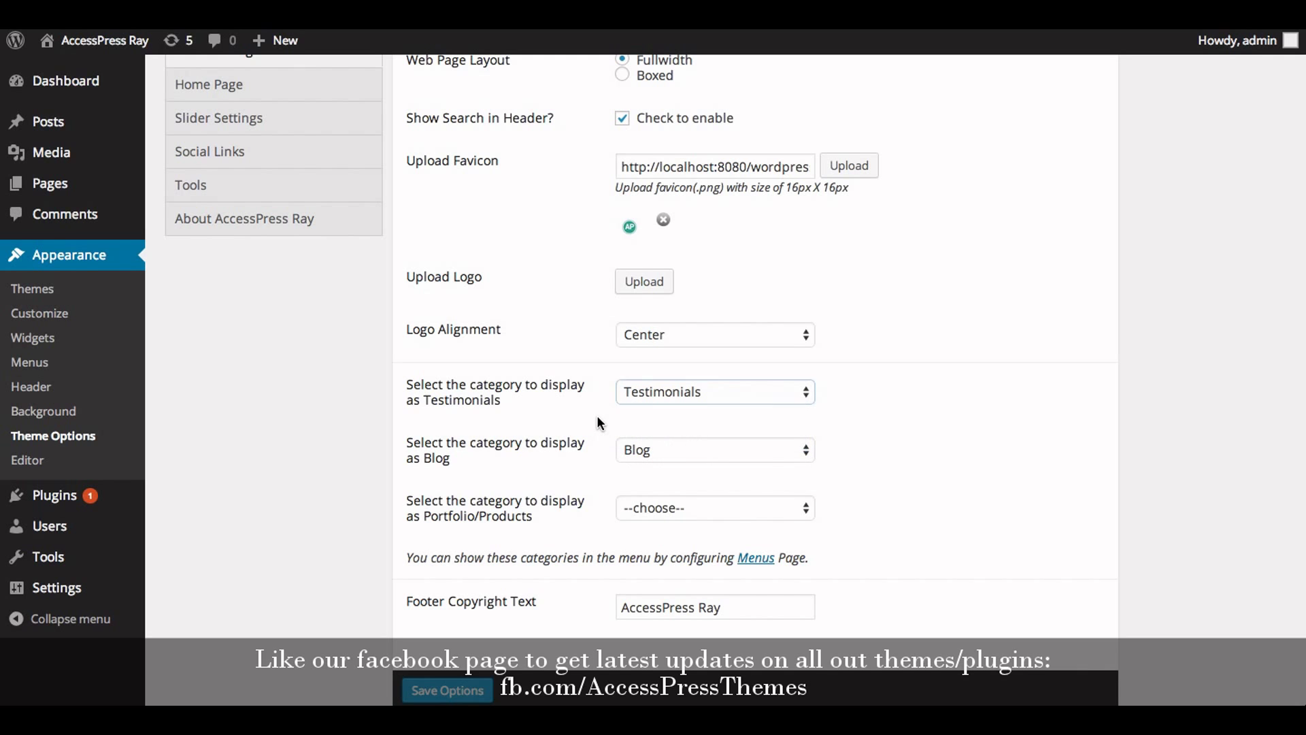
{"action": "scroll", "coordinate": [598, 417], "scroll_direction": "down", "scroll_amount": 2}
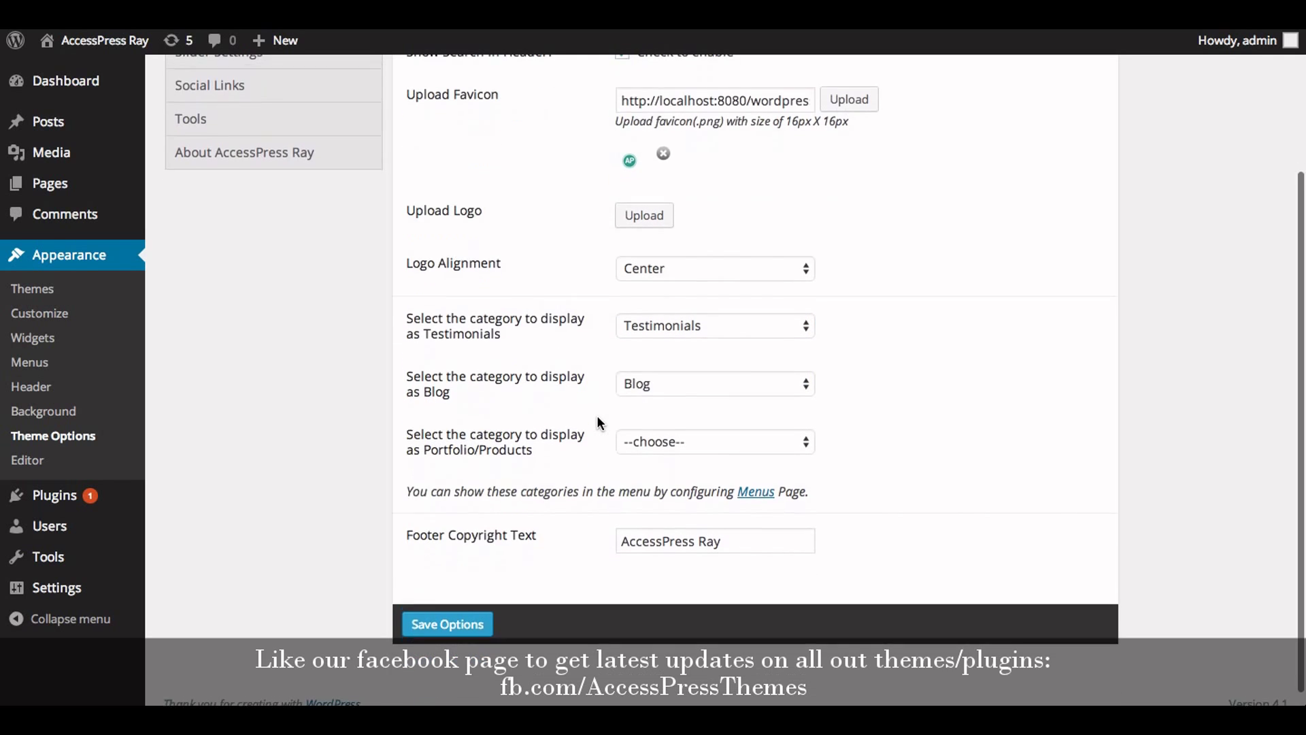
{"action": "left_click", "coordinate": [446, 625]}
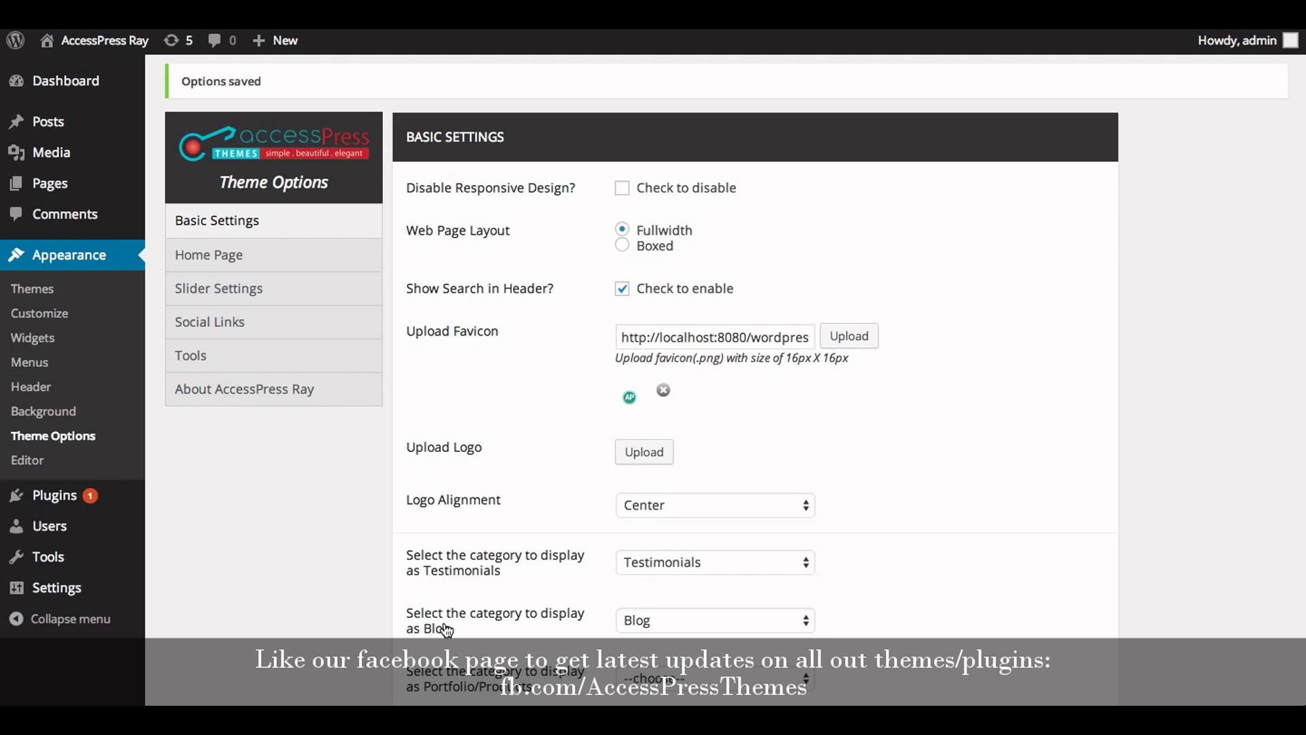
{"action": "mouse_move", "coordinate": [66, 81]}
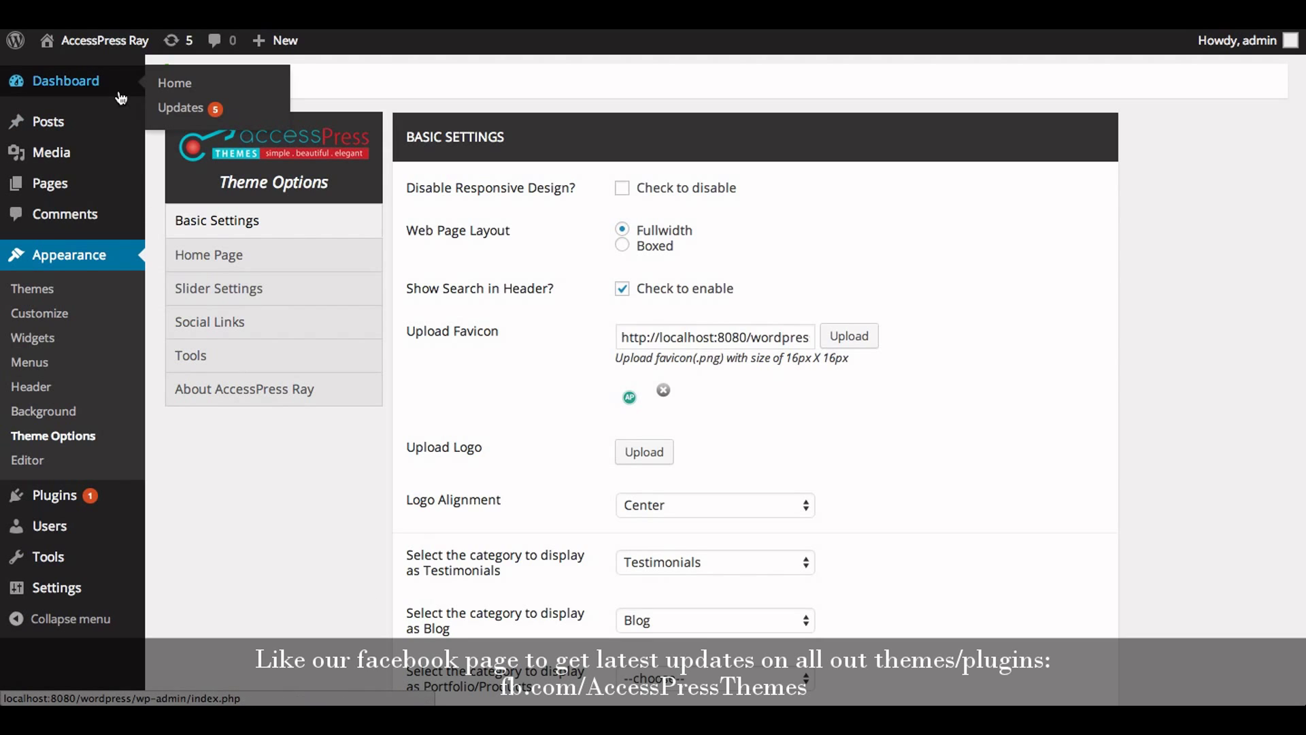
Visit the live site to view Jonathan's testimonial with the cabin photo
{"action": "left_click", "coordinate": [75, 71]}
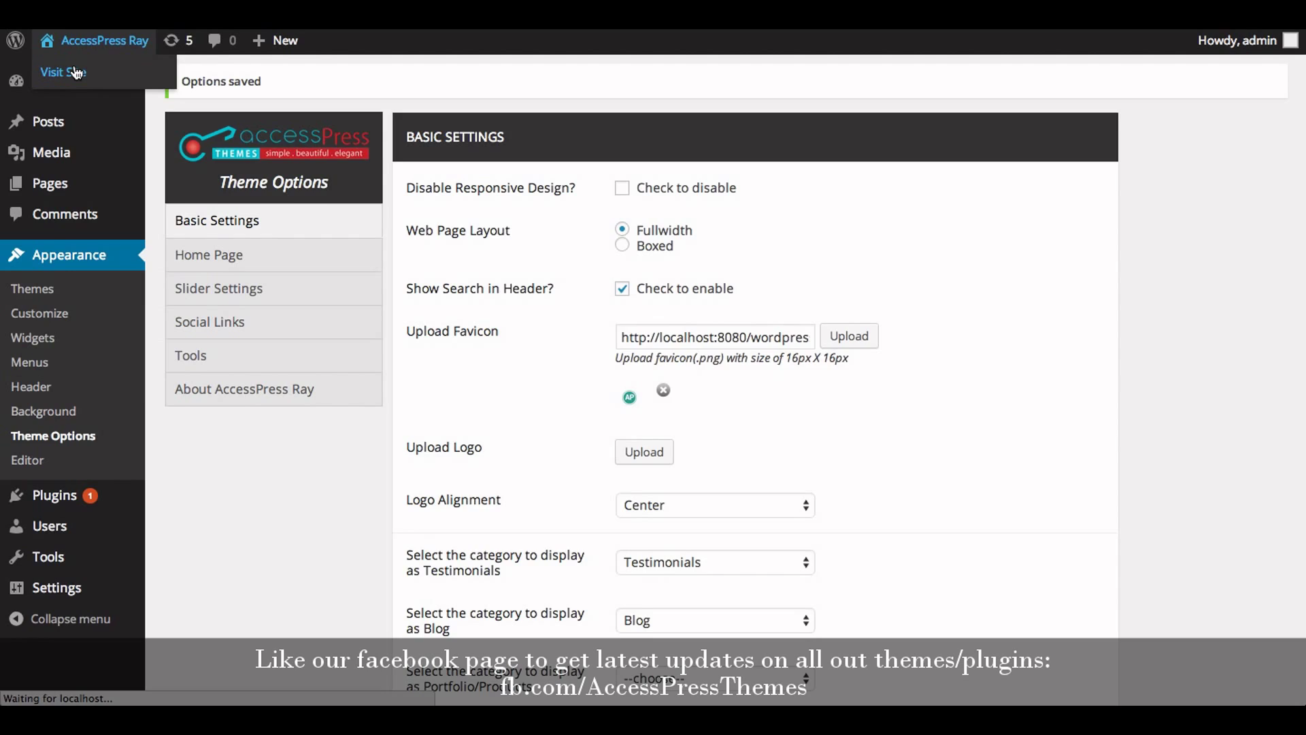
{"action": "scroll", "coordinate": [321, 292], "scroll_direction": "down", "scroll_amount": 4}
{"action": "scroll", "coordinate": [322, 291], "scroll_direction": "down", "scroll_amount": 6}
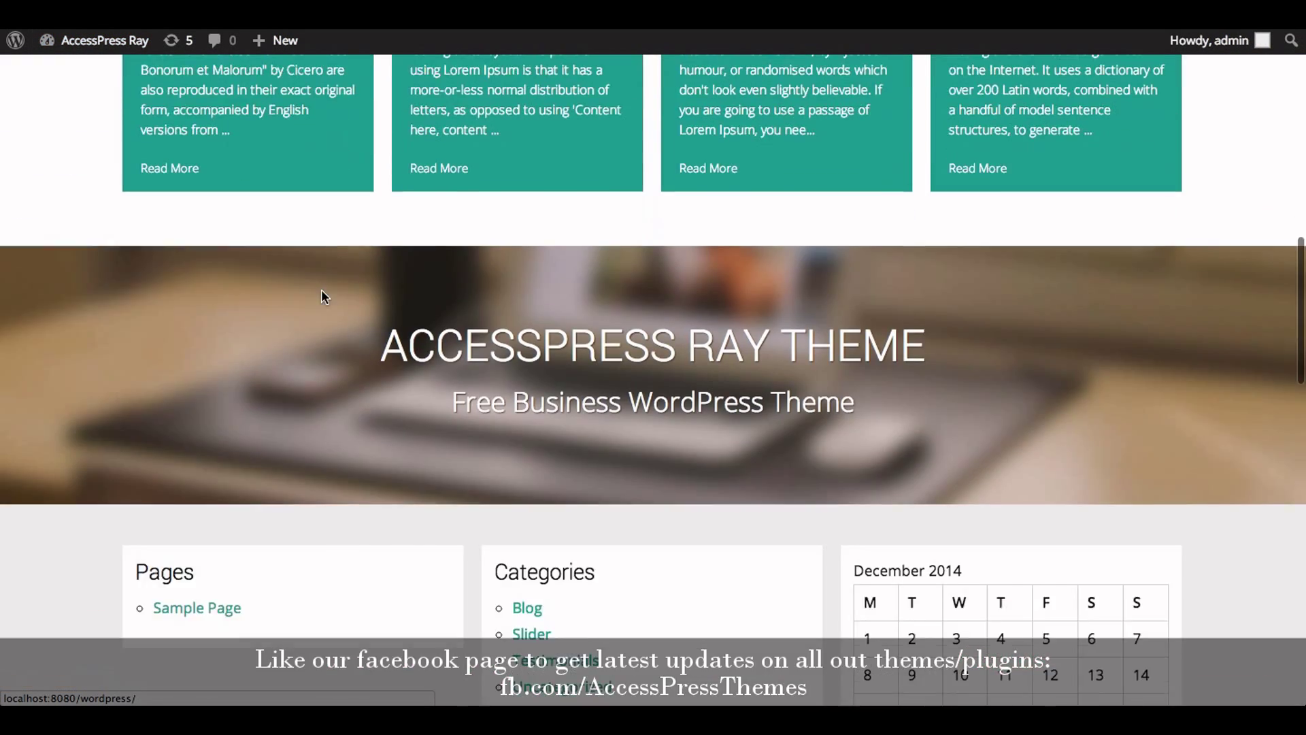
{"action": "scroll", "coordinate": [322, 296], "scroll_direction": "down", "scroll_amount": 4}
{"action": "scroll", "coordinate": [321, 297], "scroll_direction": "down", "scroll_amount": 2}
{"action": "scroll", "coordinate": [323, 276], "scroll_direction": "down", "scroll_amount": 4}
{"action": "scroll", "coordinate": [326, 274], "scroll_direction": "down", "scroll_amount": 3}
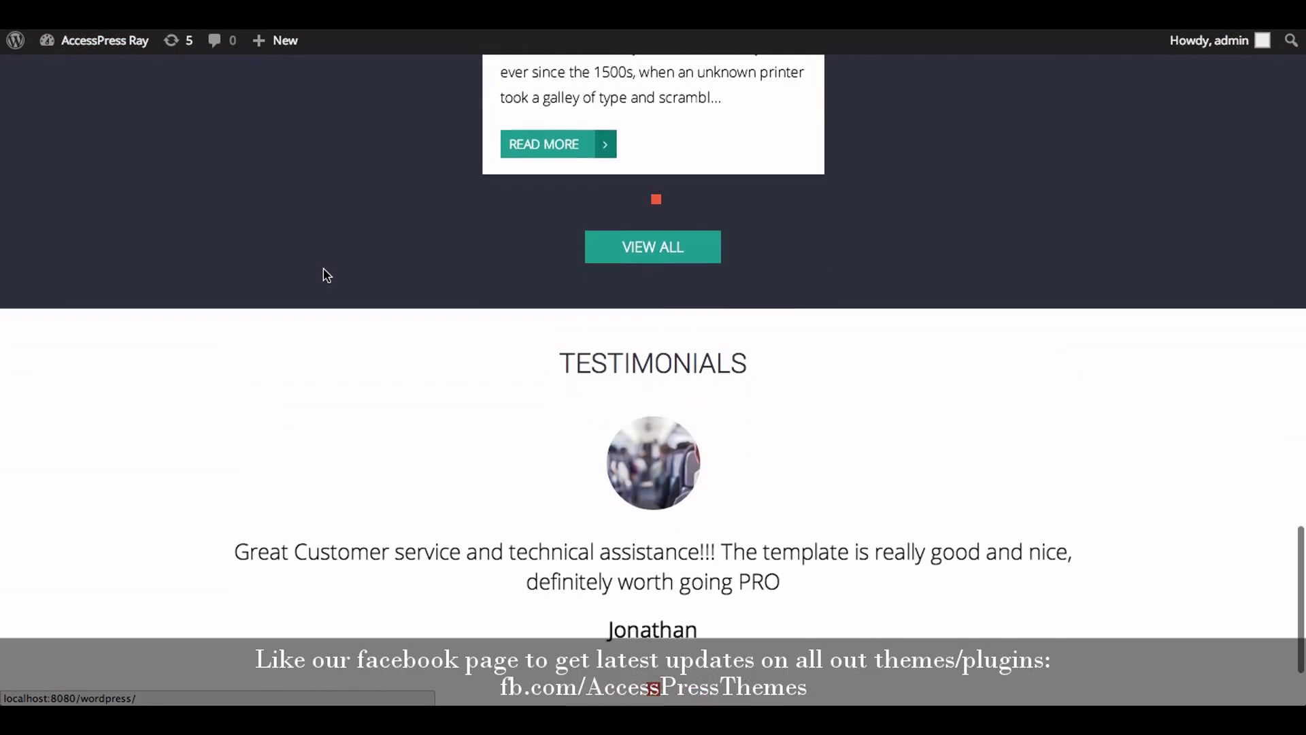
{"action": "scroll", "coordinate": [326, 275], "scroll_direction": "down", "scroll_amount": 1}
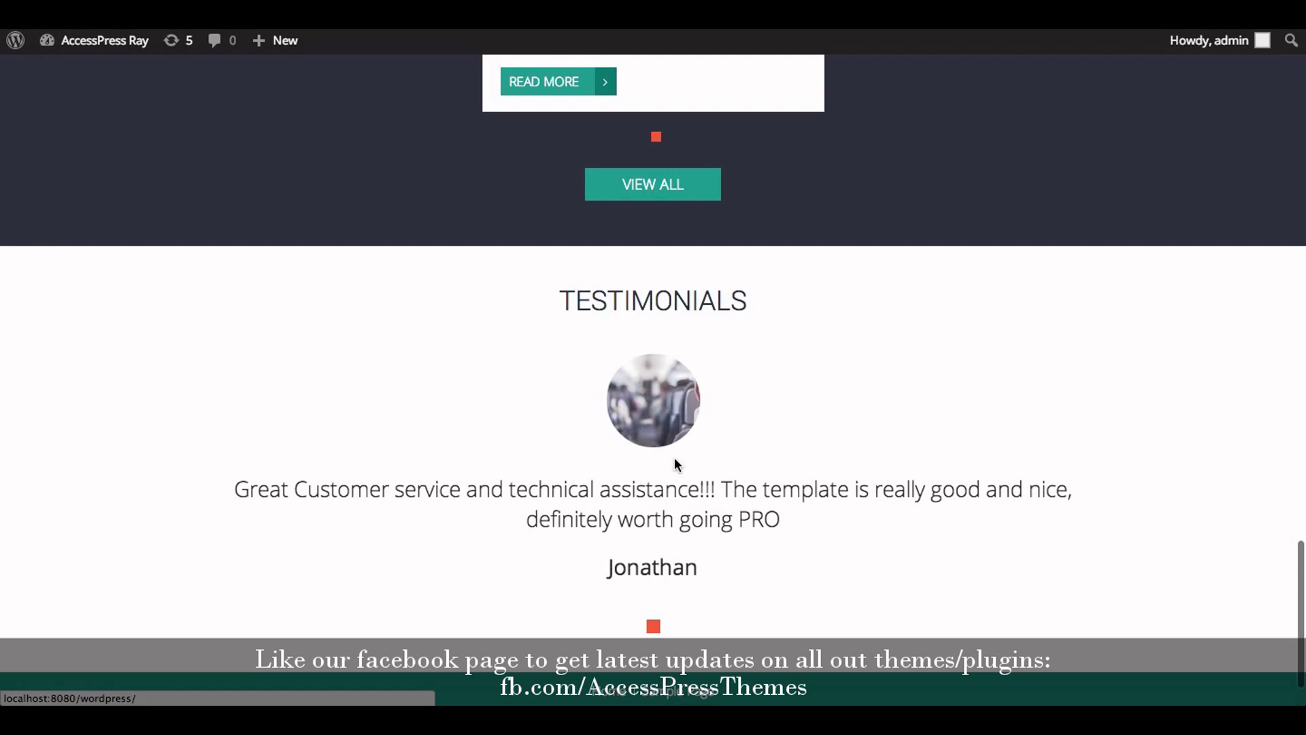